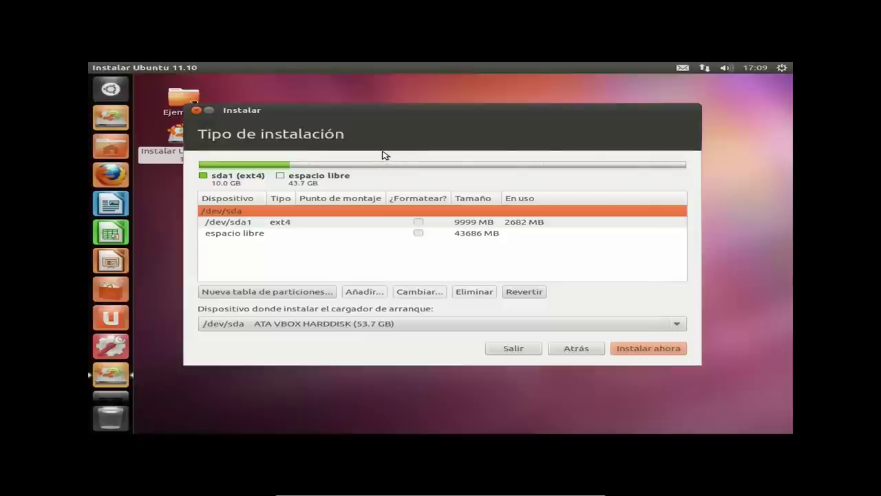
# Select the free space on /dev/sda in the installer's partition table
pyautogui.click(244, 237)
pyautogui.click(240, 223)
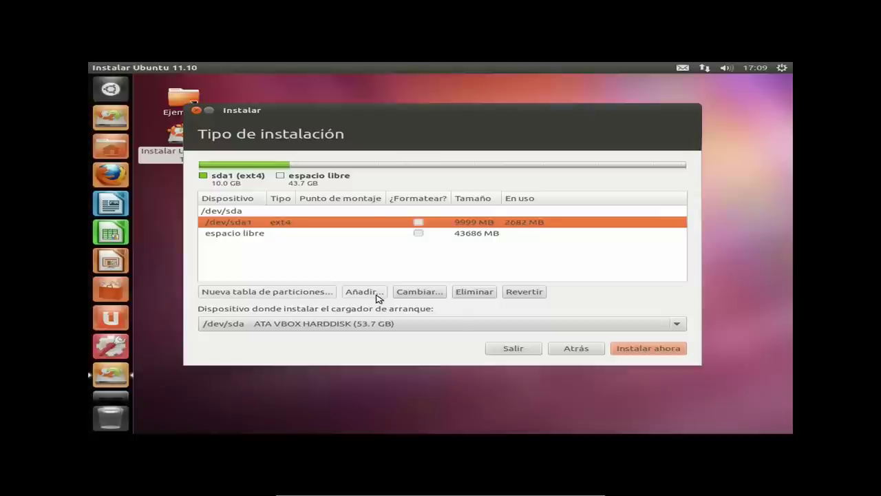
pyautogui.click(295, 238)
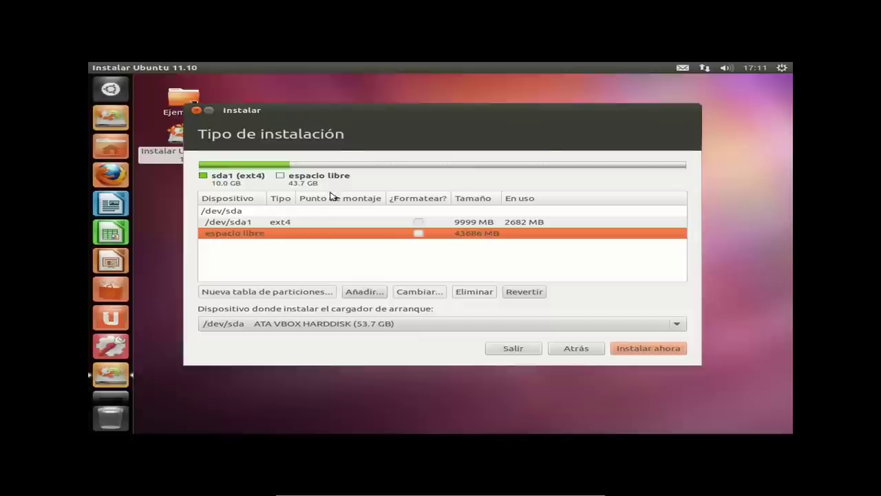
pyautogui.moveTo(358, 114); pyautogui.dragTo(413, 122)
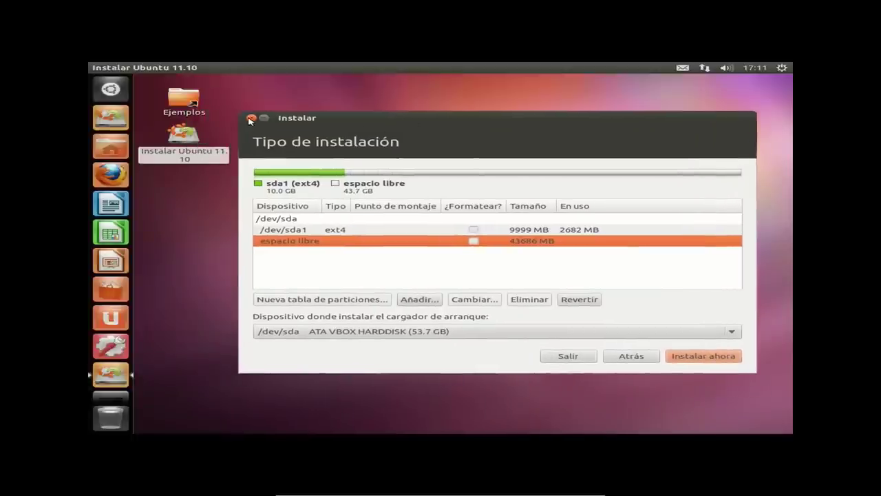
# Browse the file system root and its home folder down to the ubuntu user's folder in the file manager, and close it
pyautogui.click(110, 146)
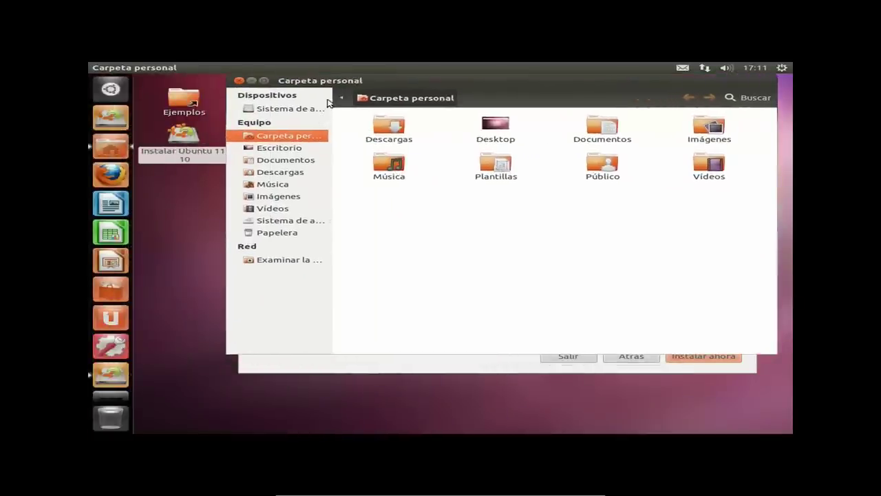
pyautogui.click(340, 98)
pyautogui.click(343, 98)
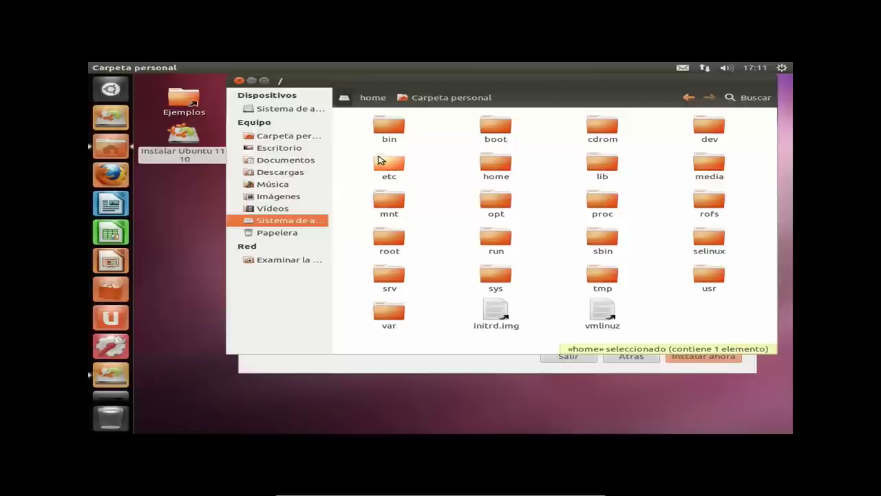
pyautogui.doubleClick(498, 168)
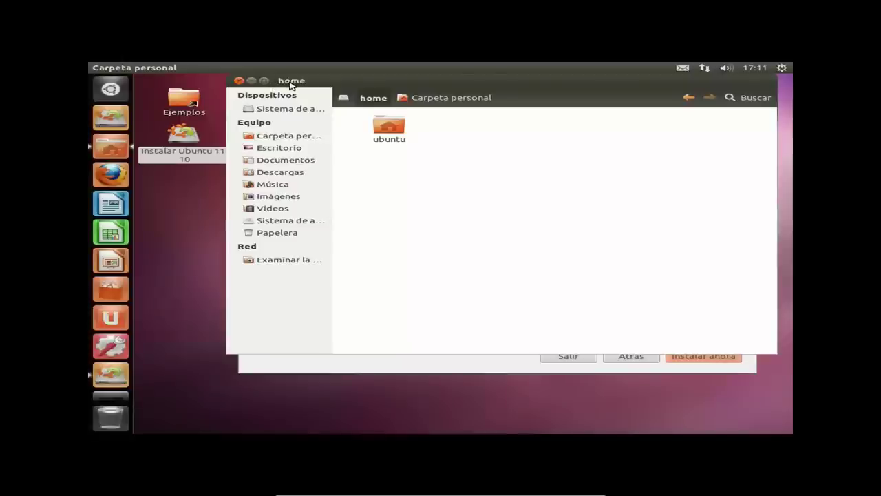
pyautogui.doubleClick(407, 136)
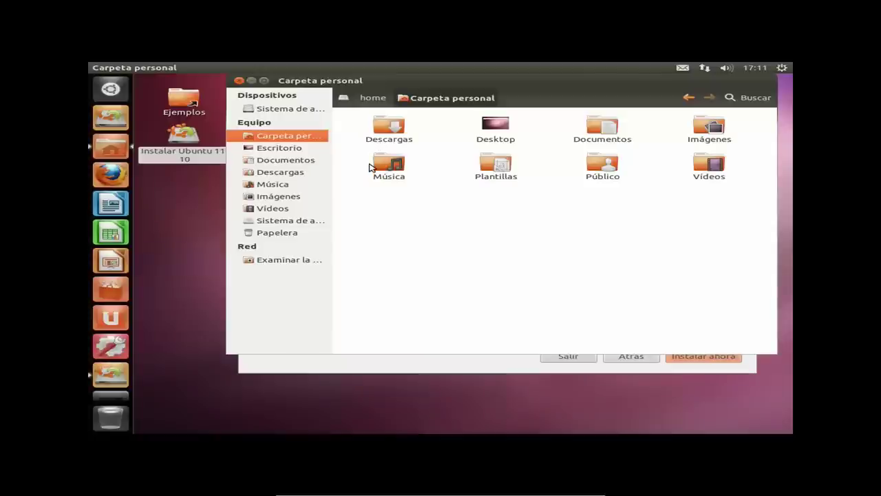
pyautogui.click(239, 81)
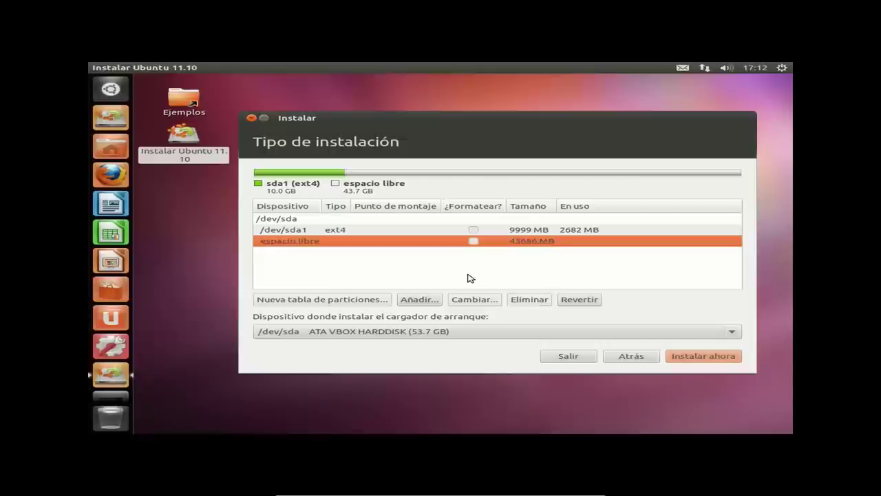
# Start a new logical partition in the selected free space and set its size to 20000 MB
pyautogui.click(432, 301)
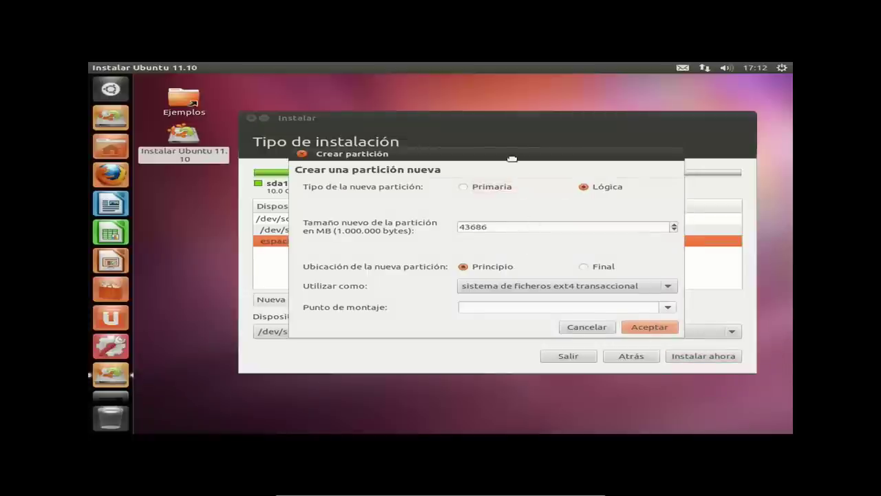
pyautogui.moveTo(512, 157); pyautogui.dragTo(510, 154)
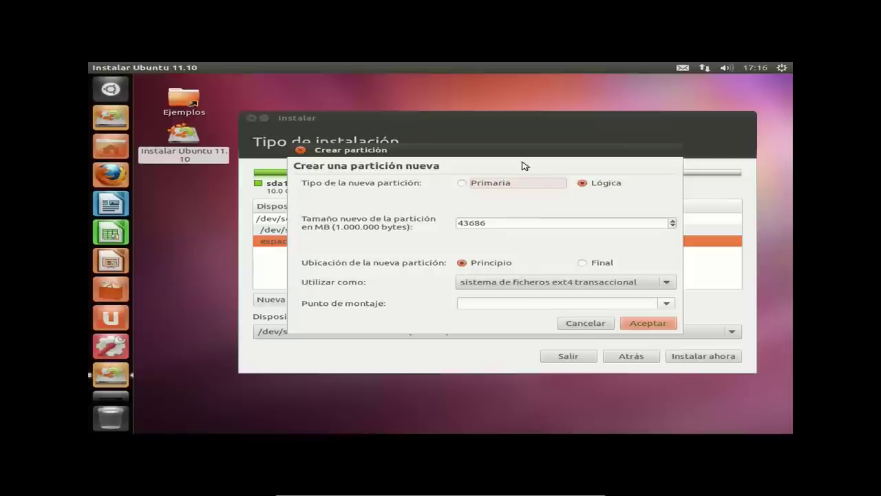
pyautogui.moveTo(521, 165); pyautogui.dragTo(416, 144)
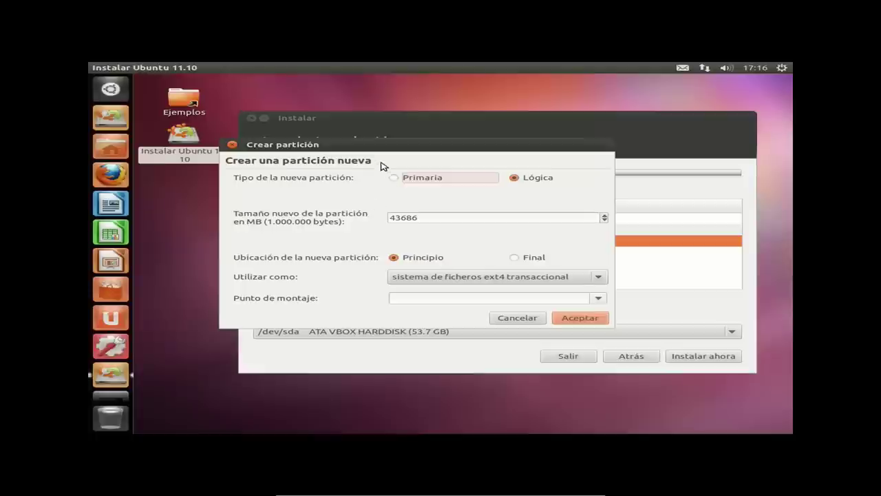
pyautogui.moveTo(380, 144); pyautogui.dragTo(435, 212)
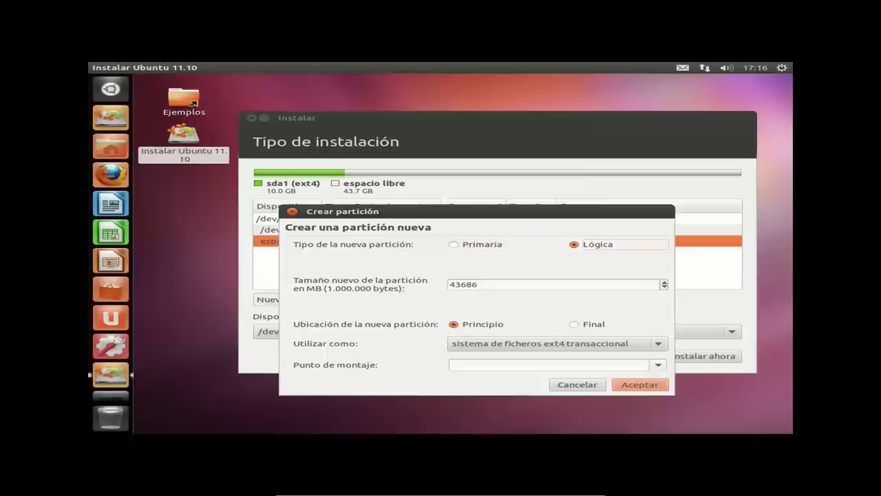
pyautogui.moveTo(545, 208); pyautogui.dragTo(518, 199)
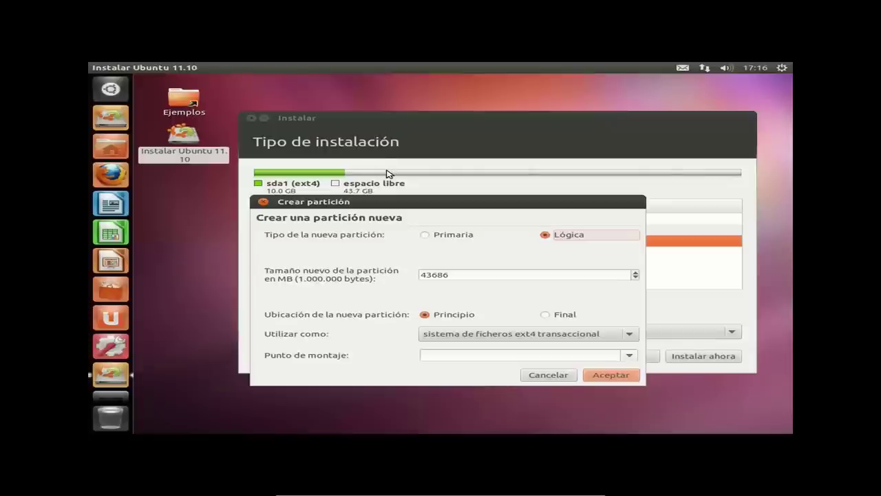
pyautogui.moveTo(436, 205); pyautogui.dragTo(476, 179)
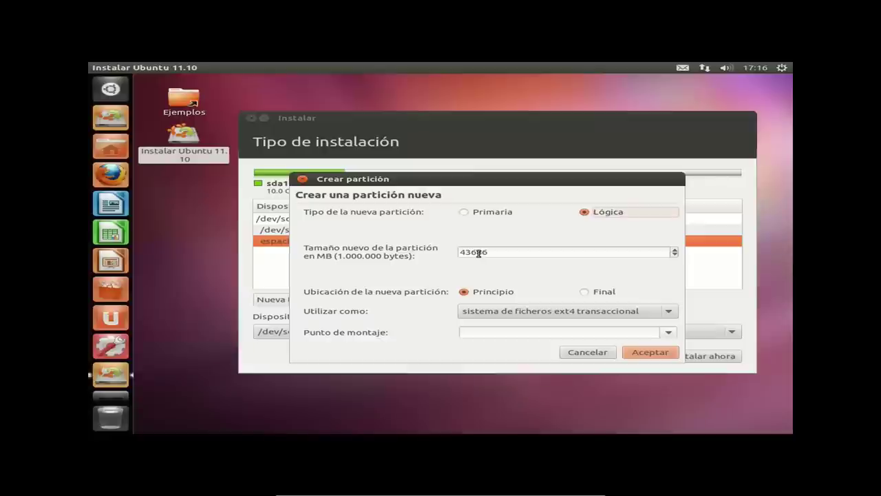
pyautogui.doubleClick(479, 253)
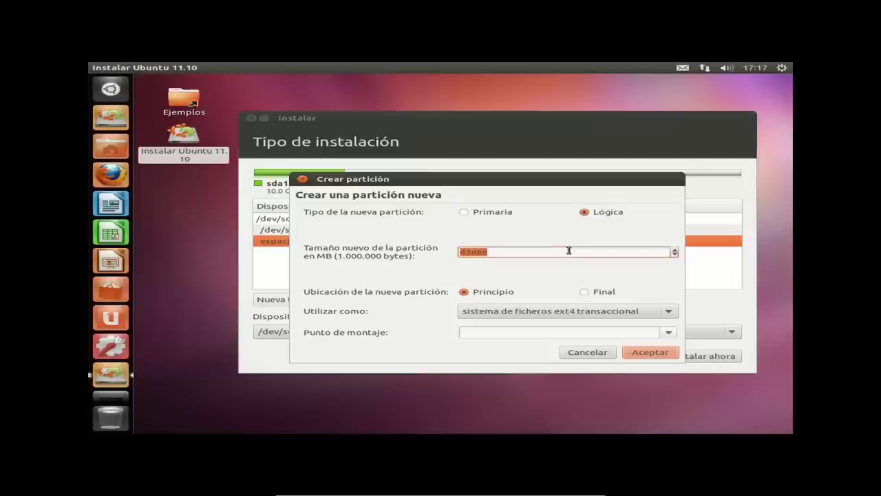
pyautogui.press('BackSpace')
pyautogui.write('20000')
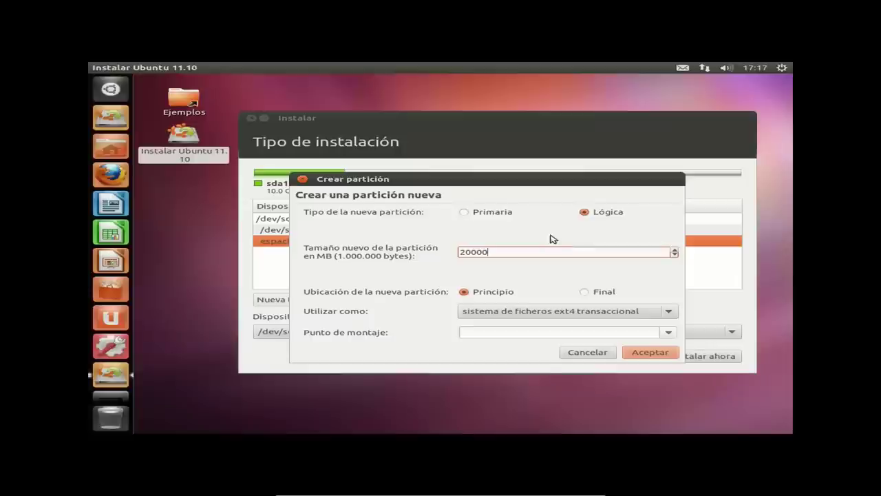
# Place the partition at the beginning (Principio), use it as ext4 with mount point /, and create it
pyautogui.click(474, 298)
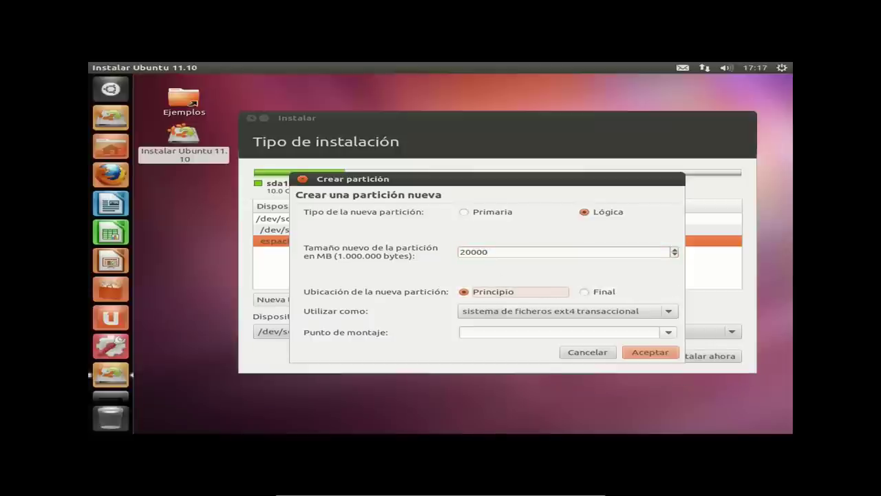
pyautogui.click(495, 311)
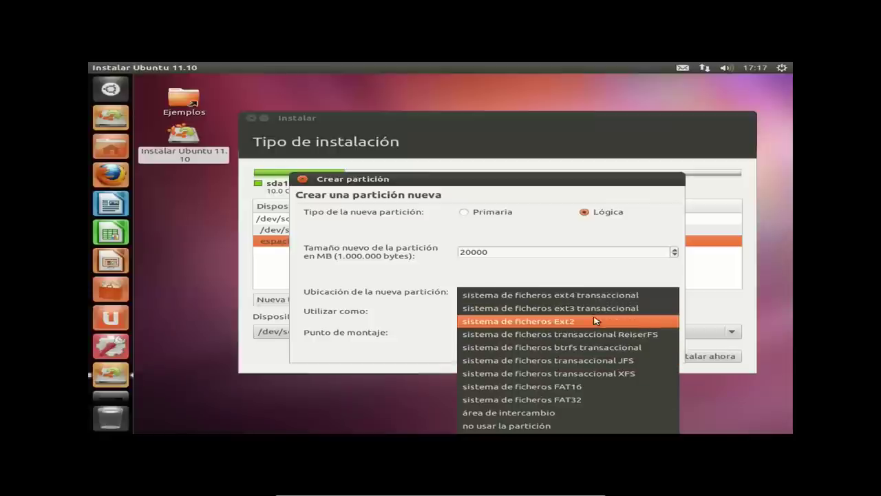
pyautogui.click(580, 296)
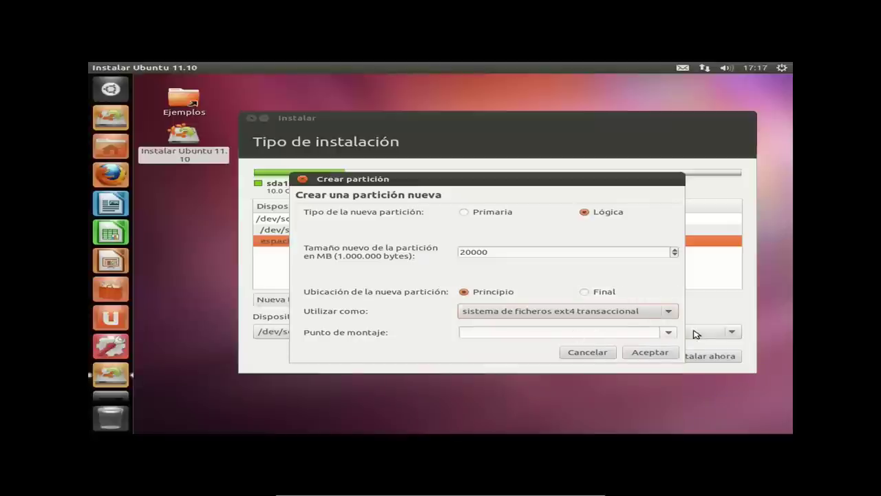
pyautogui.click(669, 332)
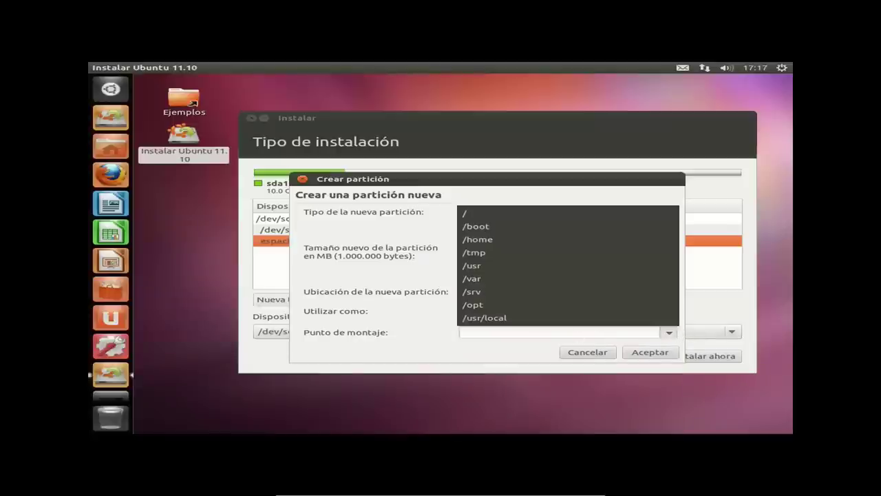
pyautogui.click(532, 218)
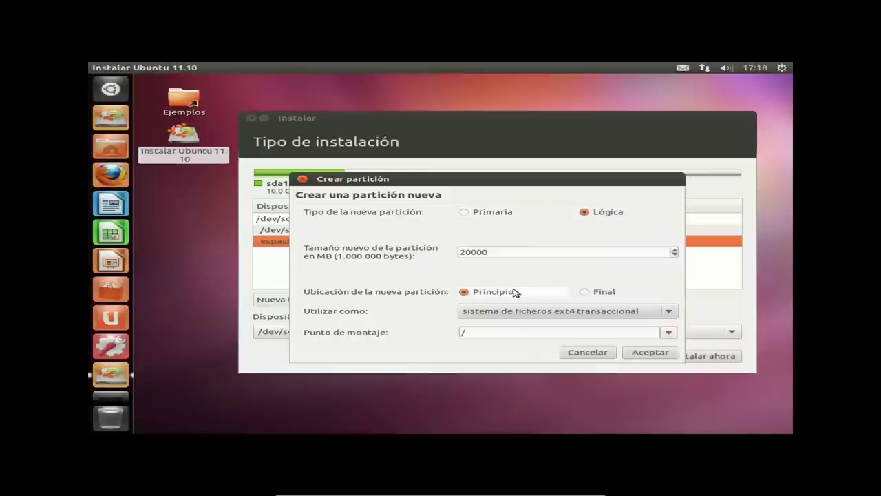
pyautogui.click(650, 351)
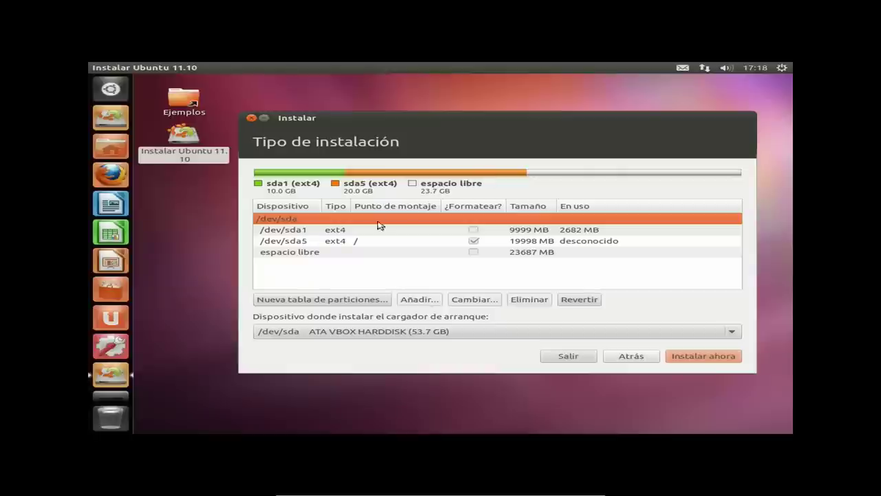
# Start another new partition in the remaining free space, keeping it logical (Lógica), and set its size to 10000 MB
pyautogui.click(340, 251)
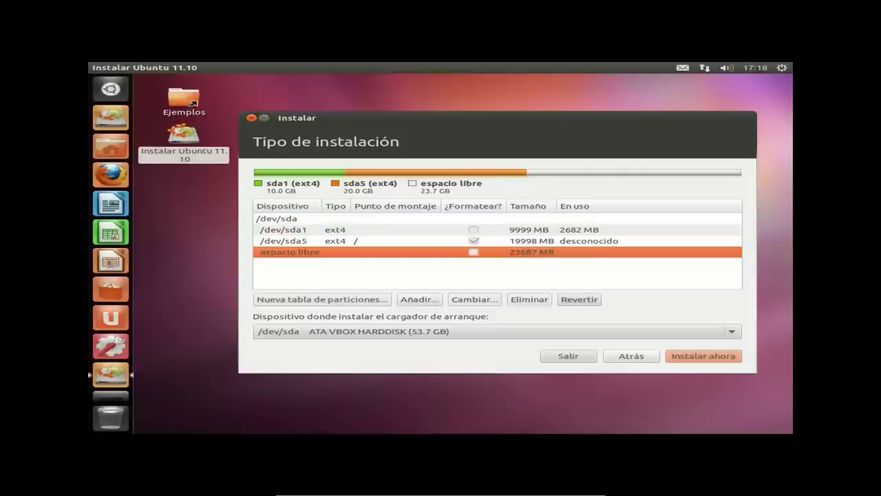
pyautogui.click(422, 301)
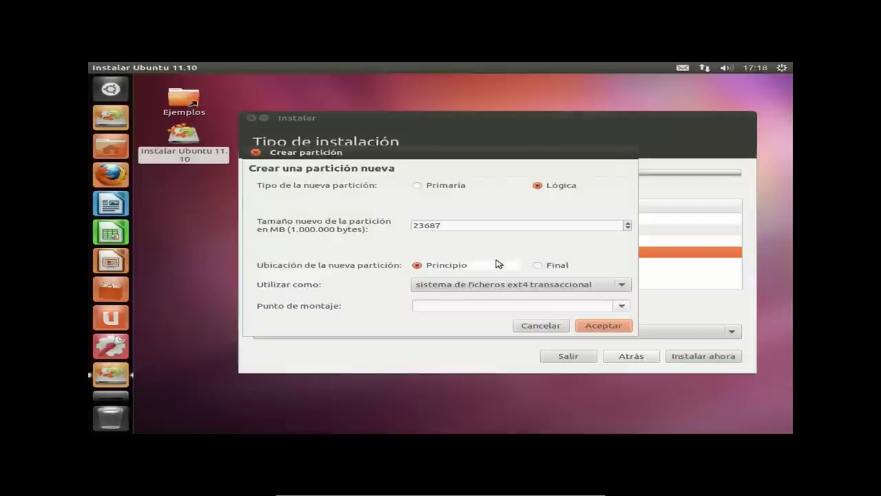
pyautogui.click(446, 185)
pyautogui.click(559, 185)
pyautogui.click(479, 190)
pyautogui.click(535, 188)
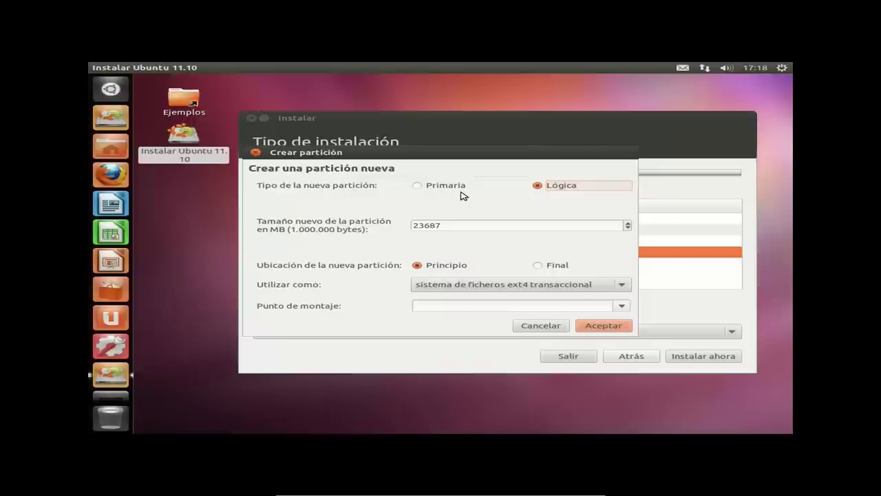
pyautogui.moveTo(497, 156); pyautogui.dragTo(491, 207)
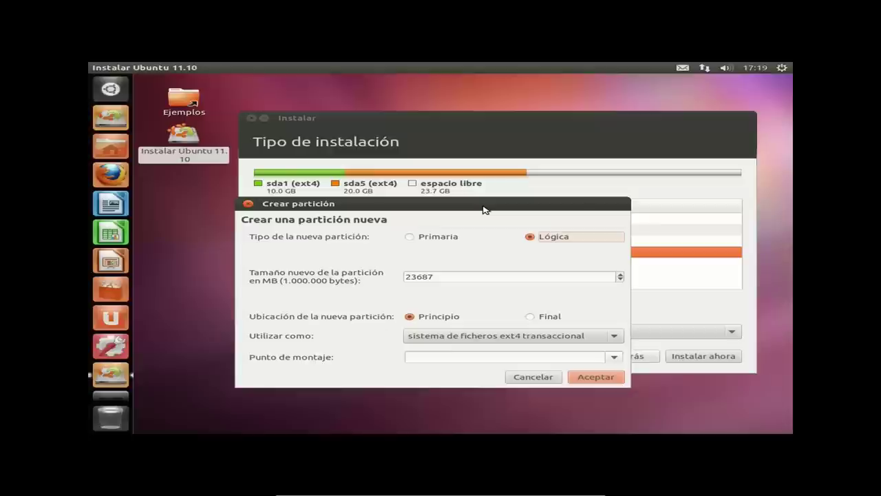
pyautogui.doubleClick(438, 276)
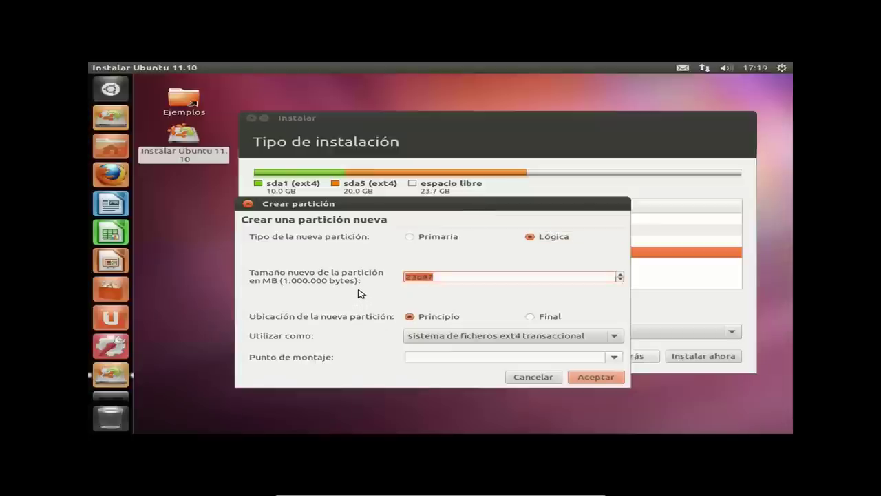
pyautogui.write('1000')
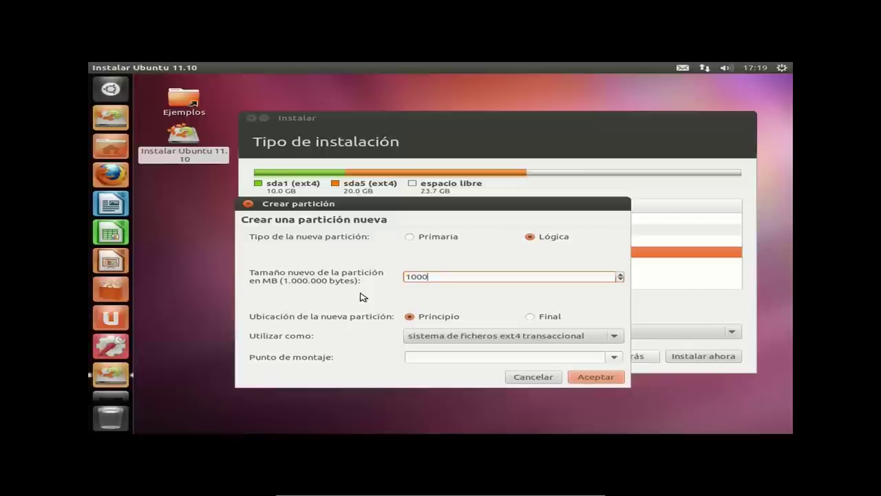
pyautogui.write('0')
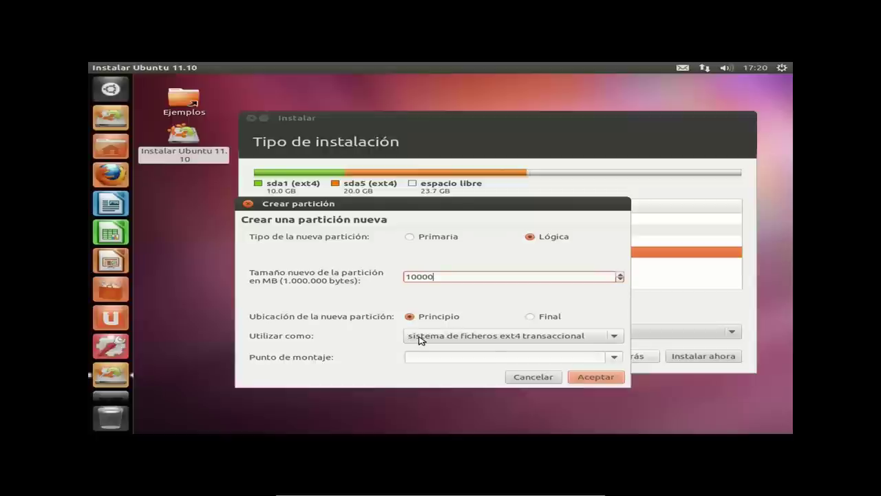
# Assign the mount point /home to the new partition and create it
pyautogui.click(609, 359)
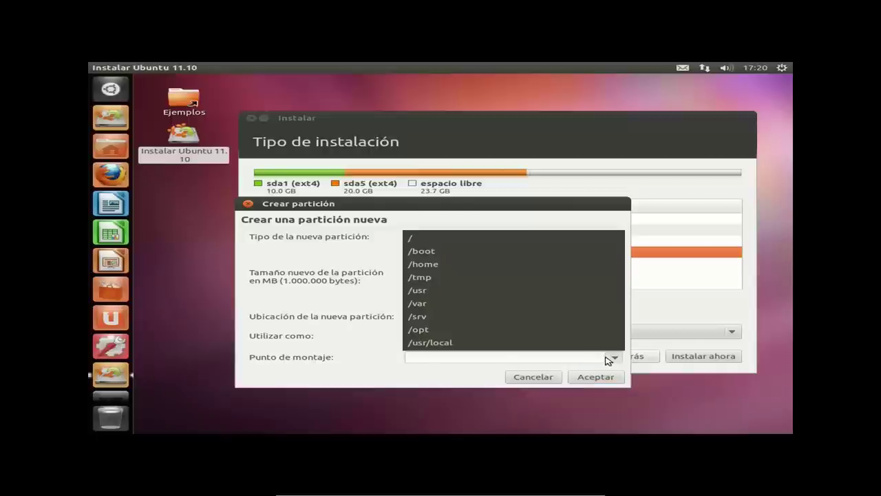
pyautogui.click(471, 267)
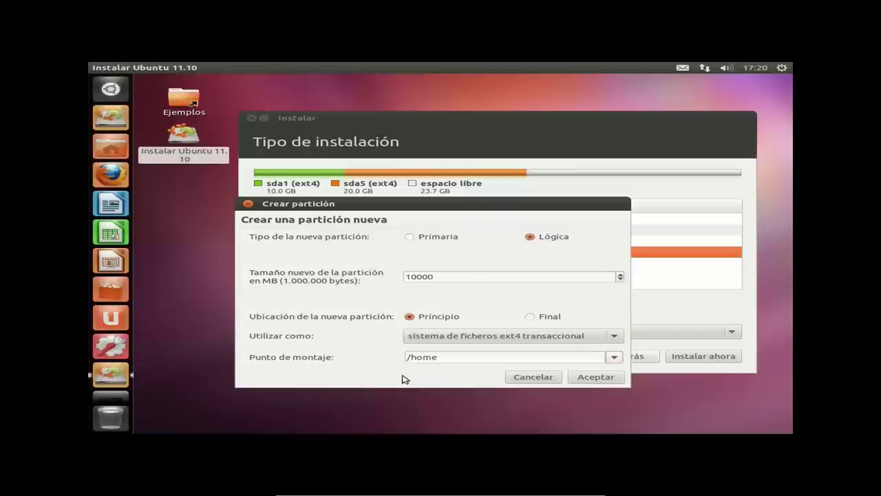
pyautogui.click(618, 376)
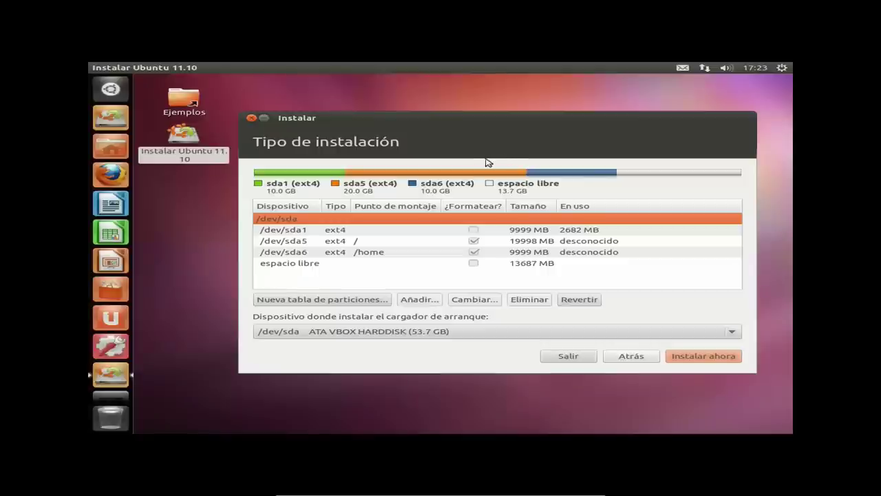
# Start a new logical partition in the remaining free space and set its size to 1000 MB
pyautogui.click(285, 266)
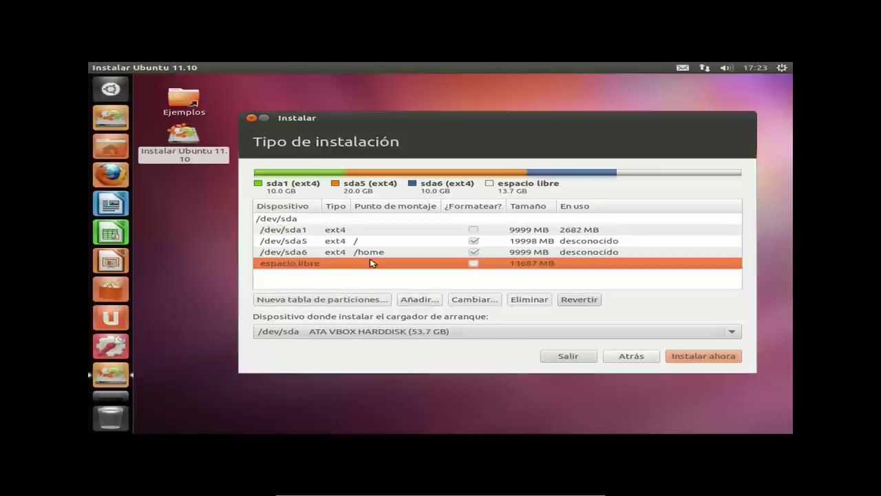
pyautogui.click(419, 301)
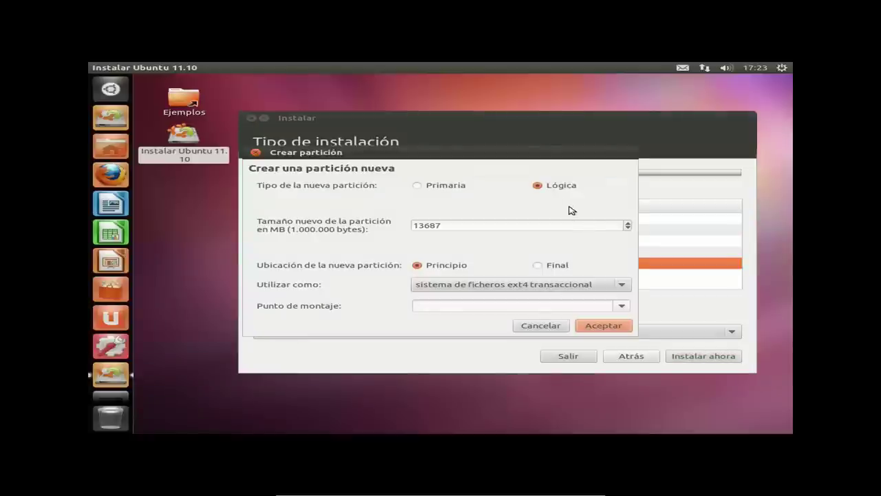
pyautogui.doubleClick(431, 225)
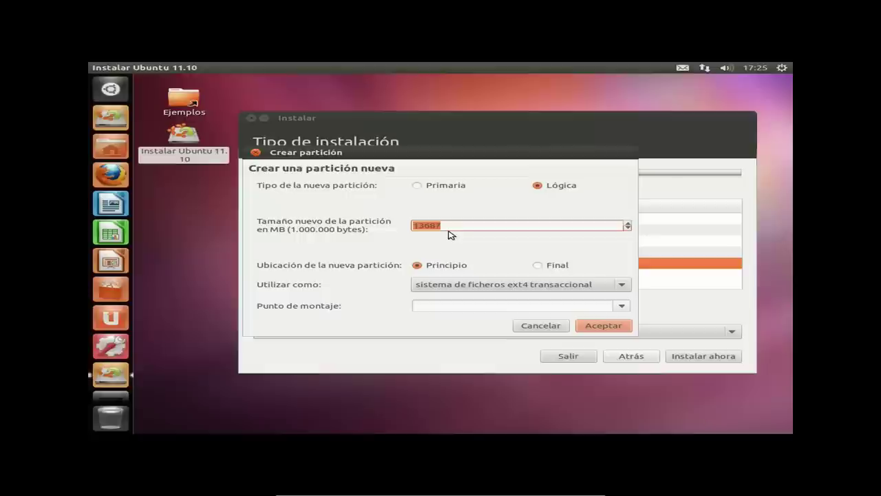
pyautogui.write('1000')
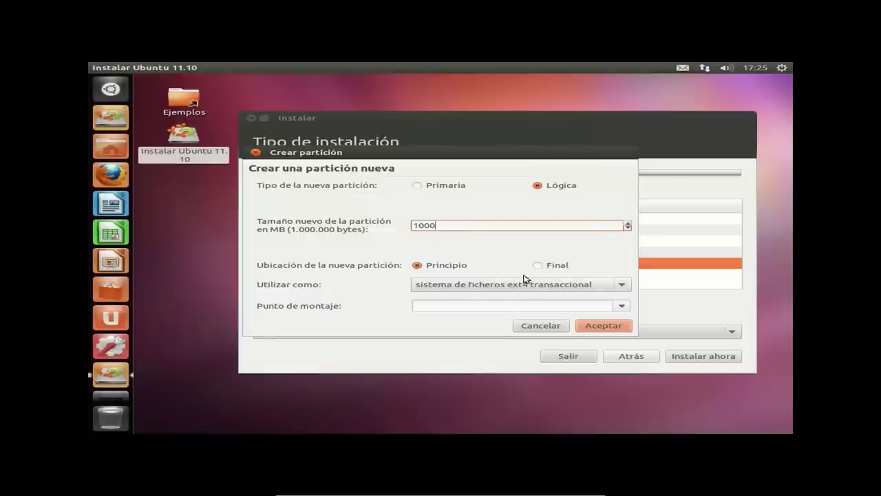
# Place the partition at the beginning (Principio), use it as swap space (área de intercambio), and create it
pyautogui.click(505, 268)
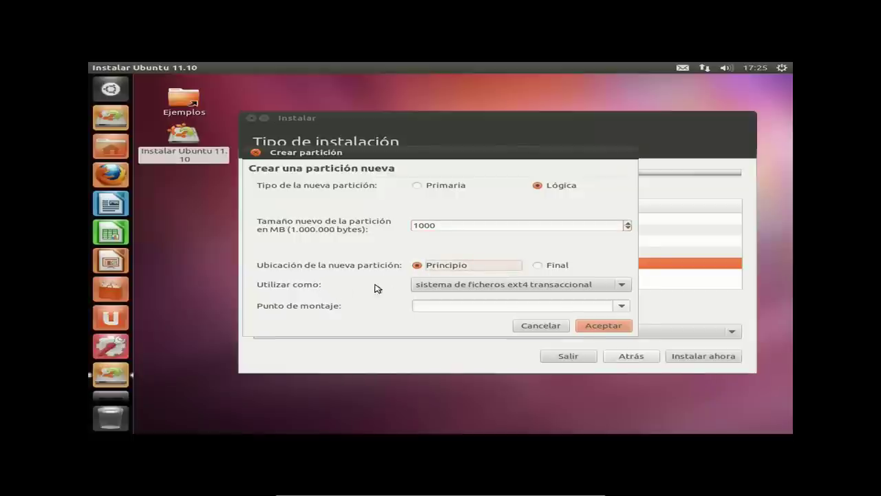
pyautogui.click(428, 289)
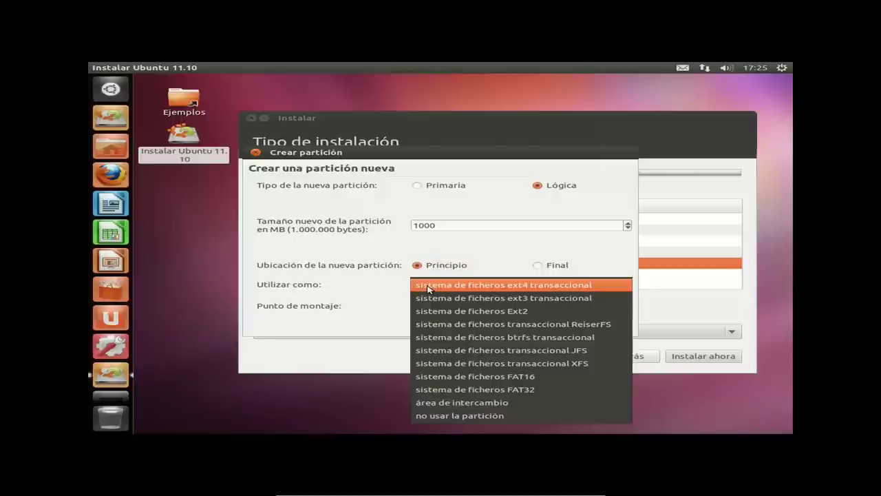
pyautogui.click(462, 405)
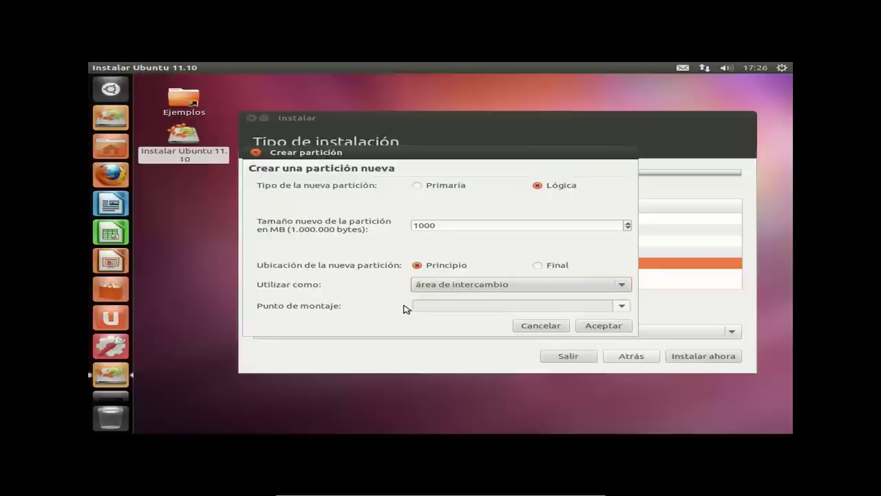
pyautogui.click(592, 328)
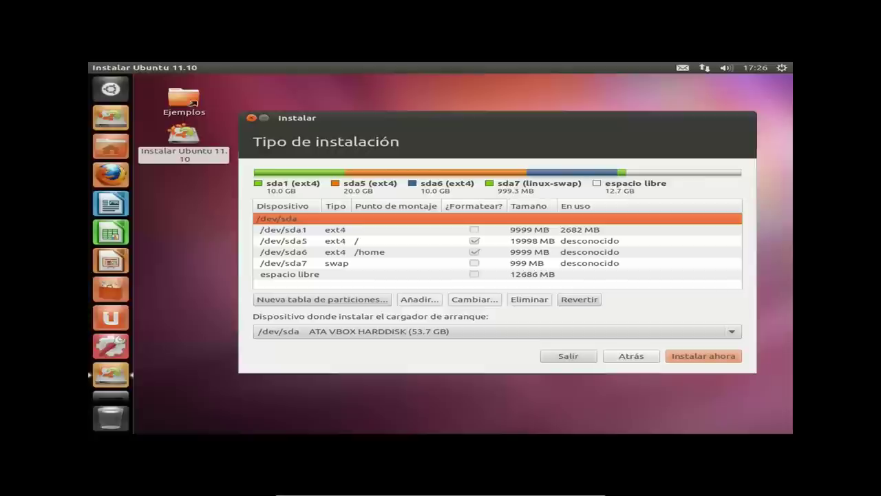
# Start the installation with the defined partitions and accept Madrid as the location
pyautogui.click(419, 264)
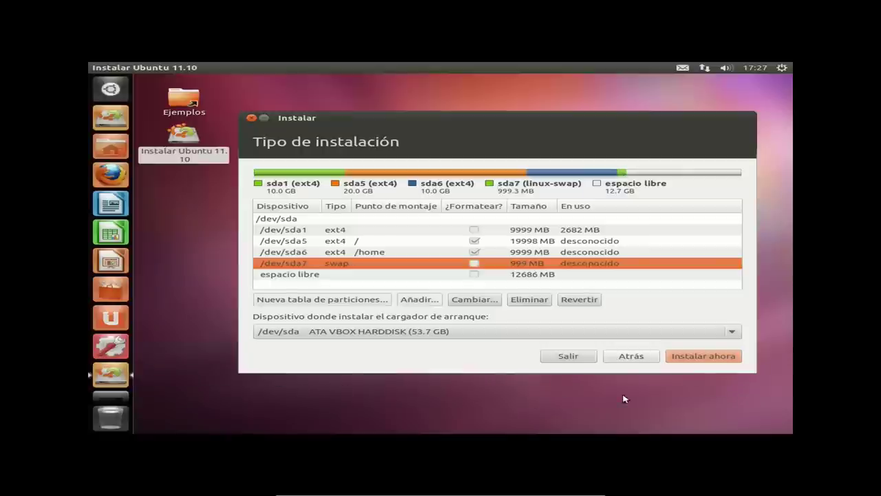
pyautogui.click(693, 360)
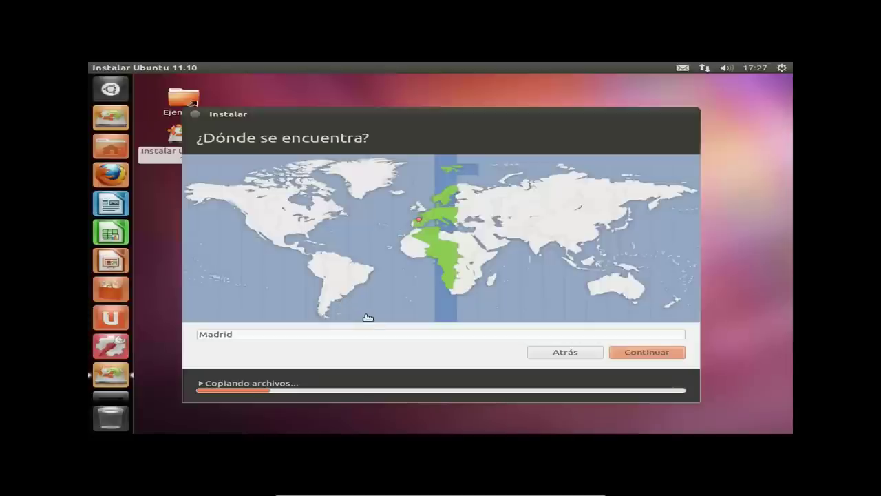
pyautogui.click(655, 354)
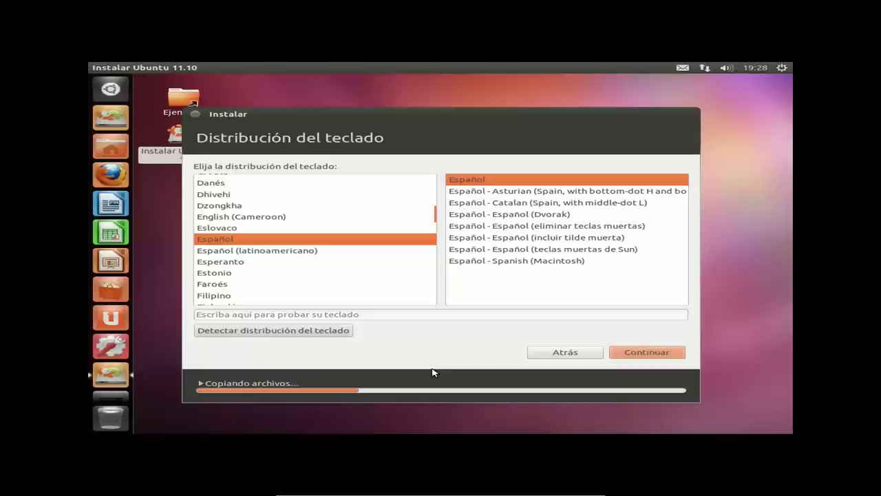
# Test the Español keyboard layout with characters such as ñ, á, ¿ and ?, and accept the layout
pyautogui.click(413, 314)
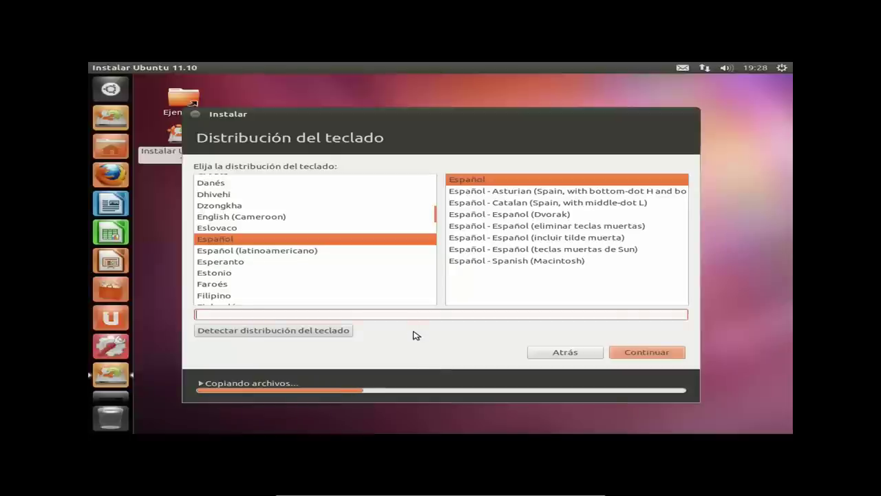
pyautogui.write('ñññññ')
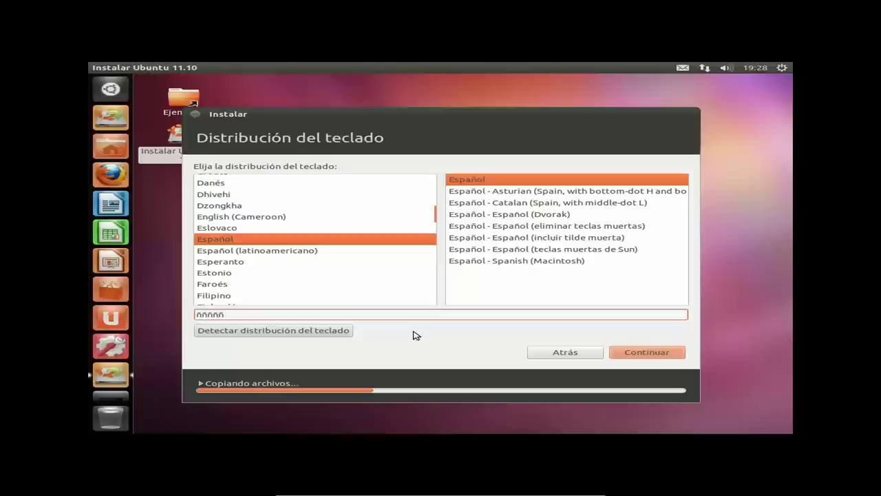
pyautogui.write(' á ¿¿??????')
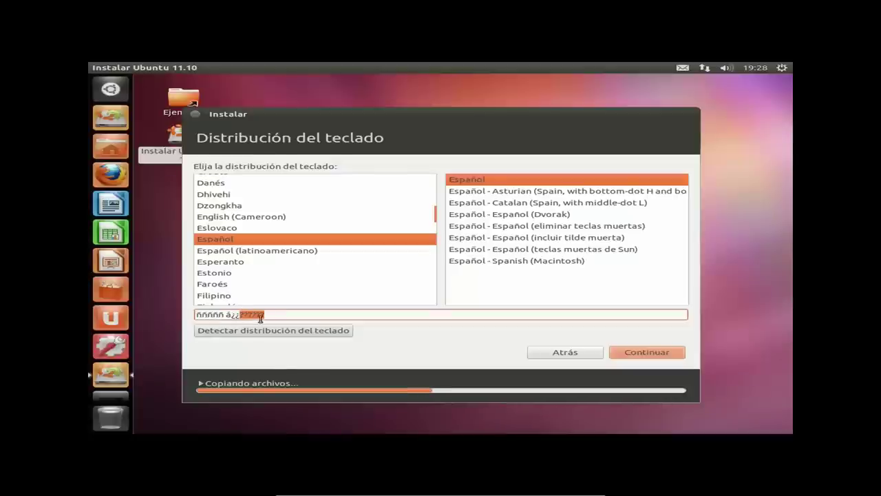
pyautogui.doubleClick(240, 316)
pyautogui.click(236, 316)
pyautogui.doubleClick(232, 316)
pyautogui.click(230, 316)
pyautogui.doubleClick(233, 316)
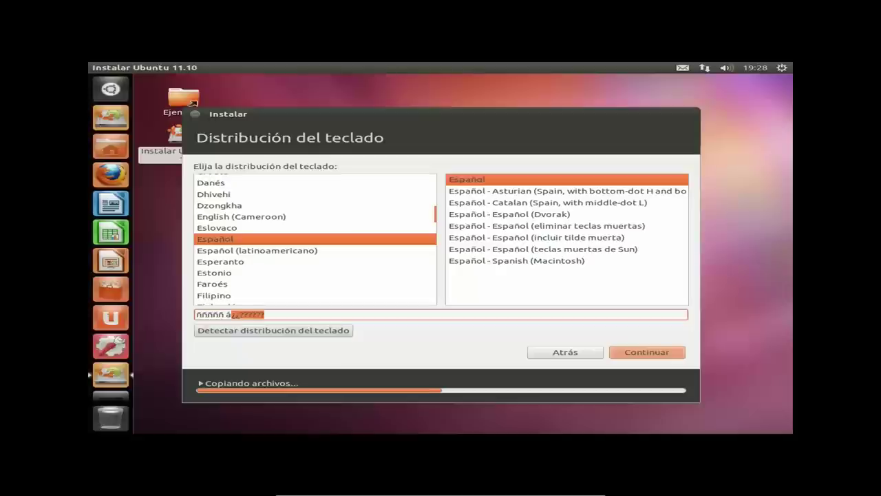
pyautogui.click(248, 316)
pyautogui.click(629, 352)
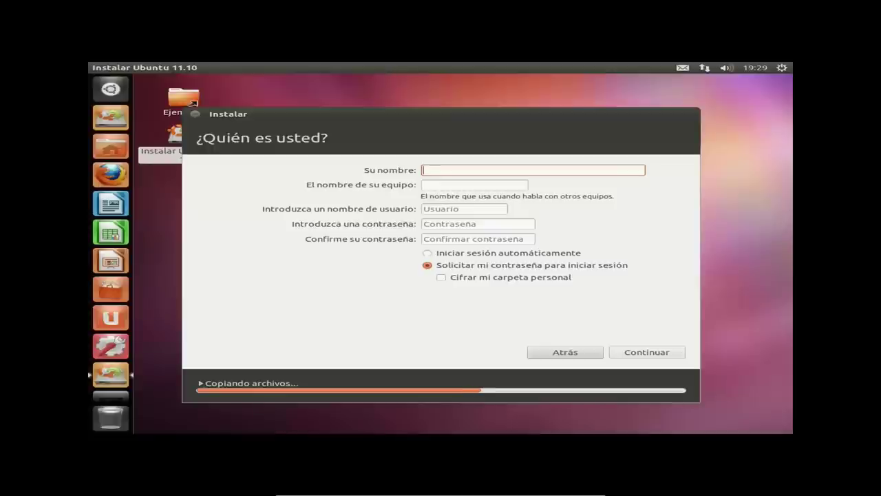
# Enter the user's name for the new account, keeping the suggested computer name and username
pyautogui.write('iqpi')
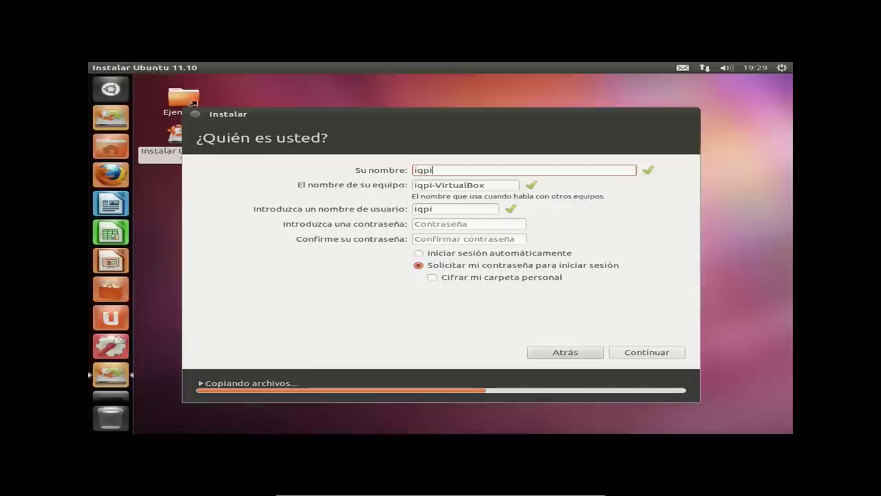
pyautogui.doubleClick(440, 186)
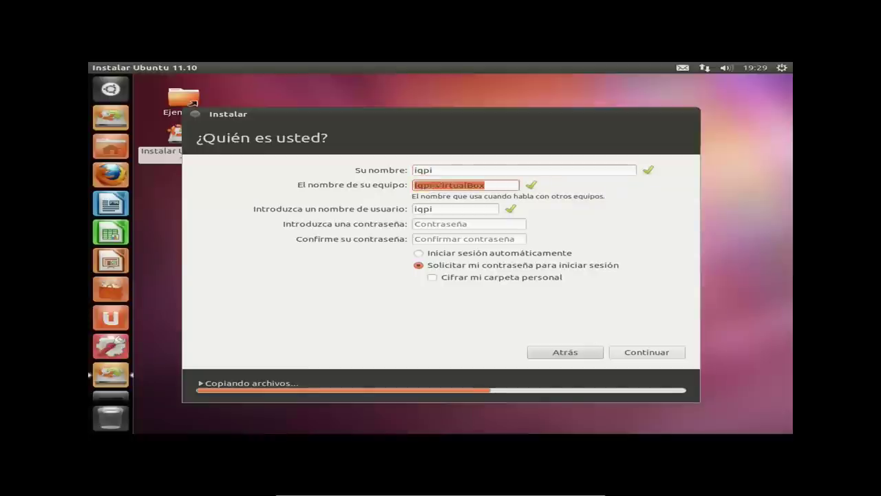
pyautogui.click(441, 187)
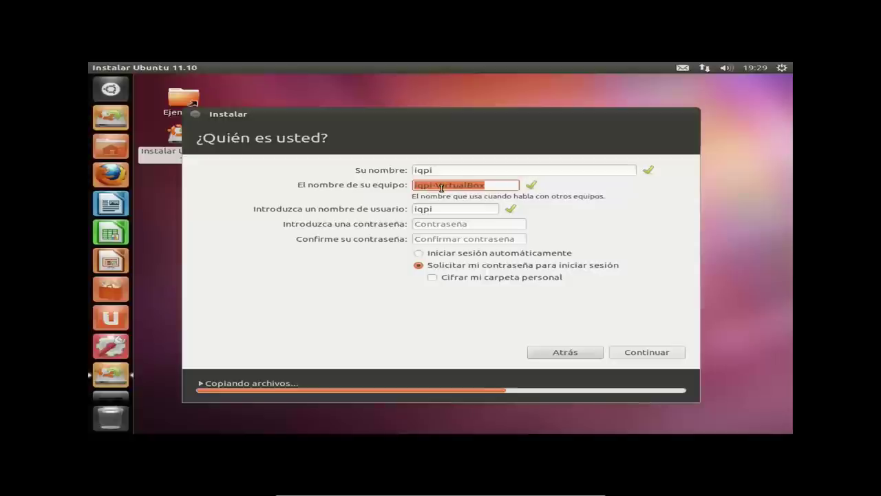
pyautogui.click(437, 211)
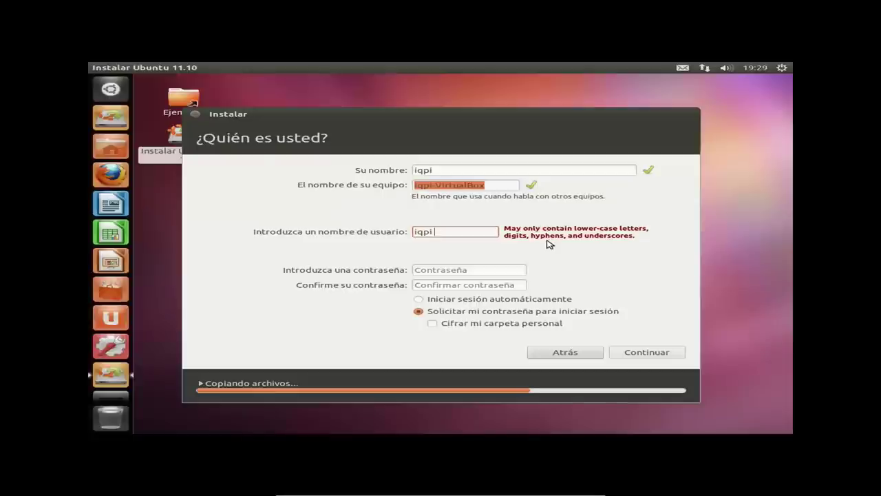
pyautogui.press('BackSpace')
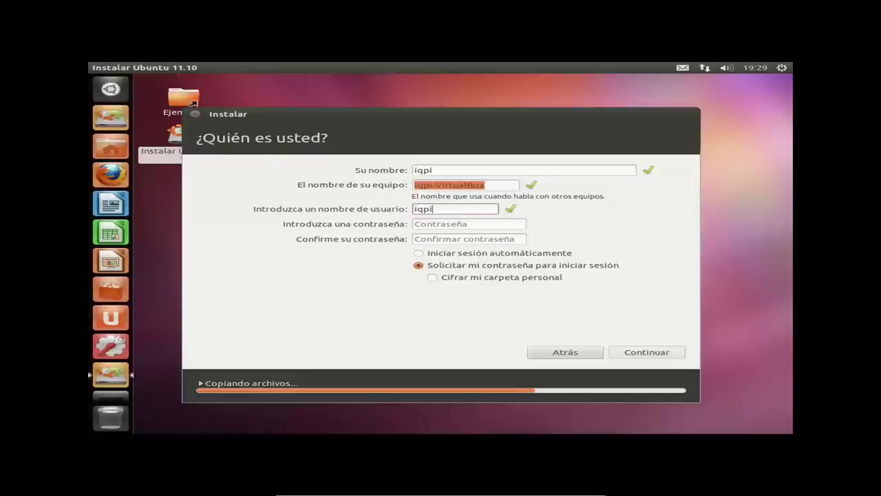
# Enter and confirm the account password, keep the password required at login, and continue the installation
pyautogui.click(432, 225)
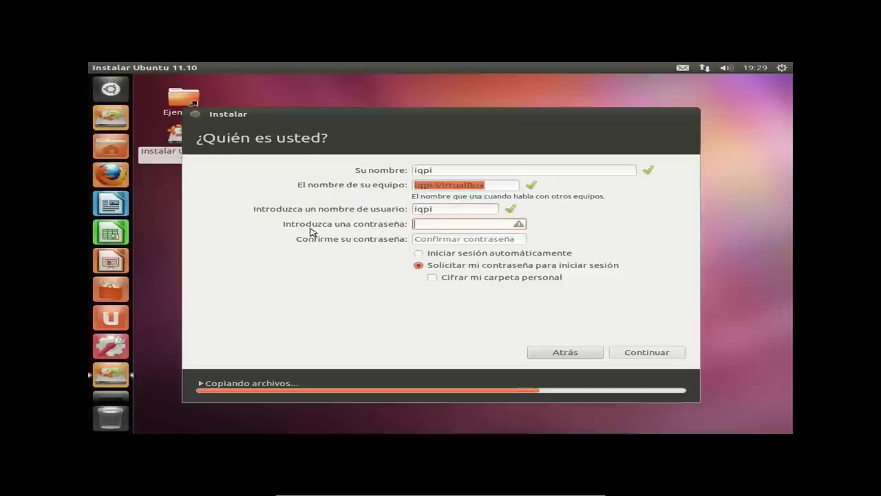
pyautogui.write('*******')
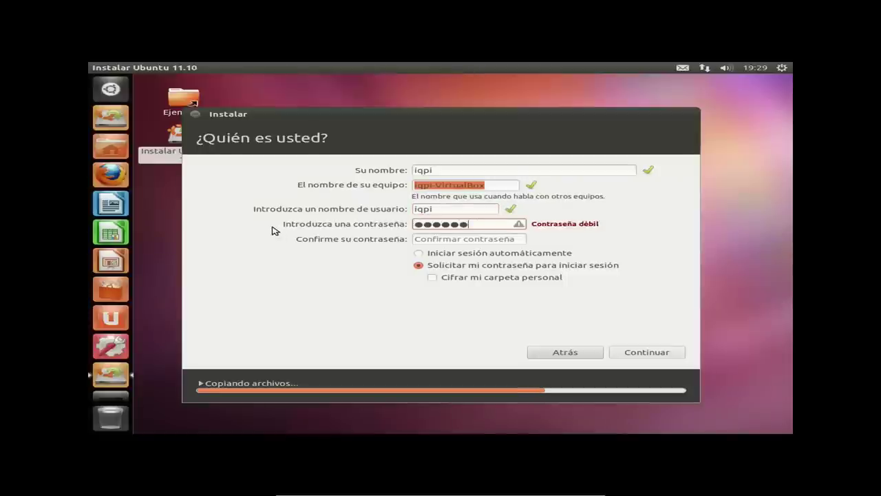
pyautogui.press('Tab')
pyautogui.write('*******')
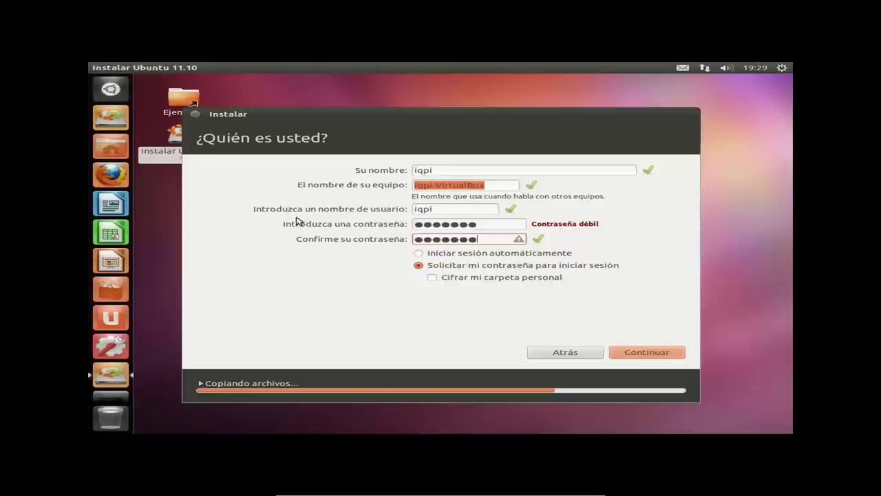
pyautogui.moveTo(425, 111); pyautogui.dragTo(452, 99)
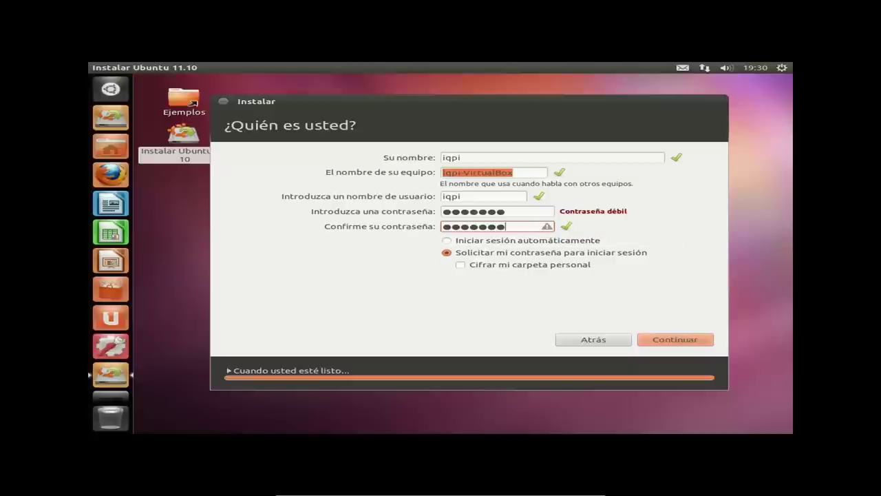
pyautogui.click(672, 340)
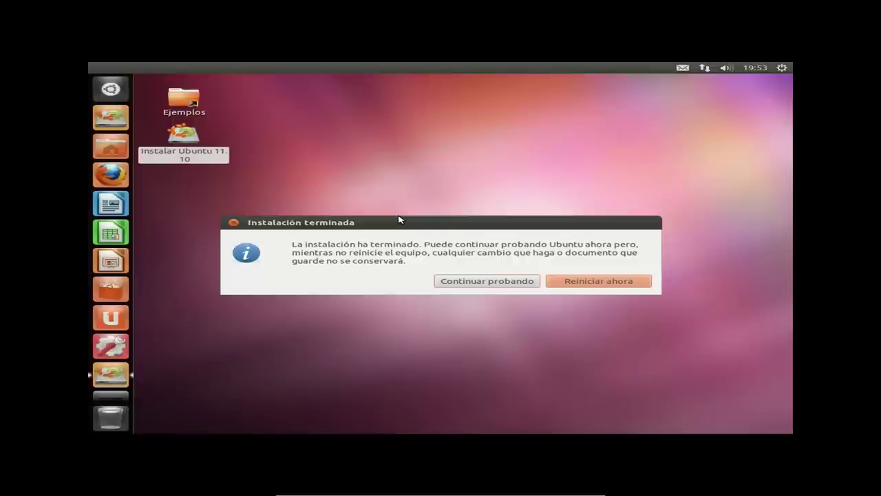
# Restart the computer to finish the installation and confirm the removal of the installation media
pyautogui.click(615, 282)
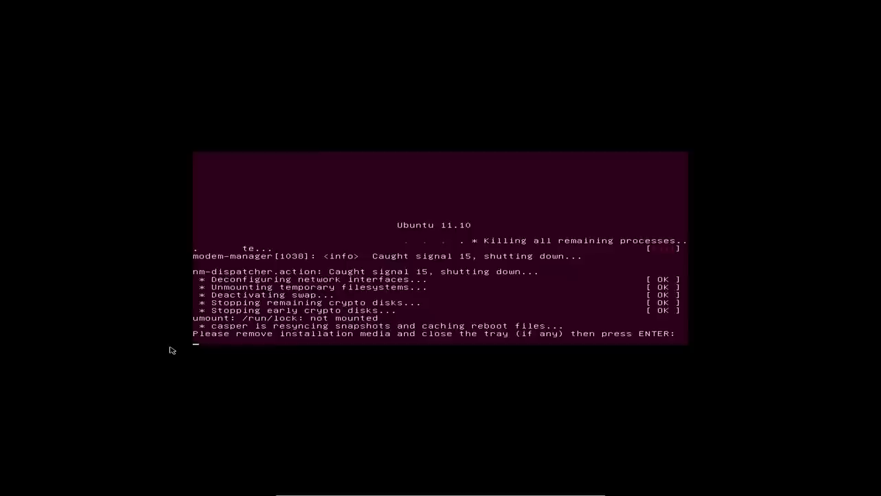
pyautogui.press('Return')
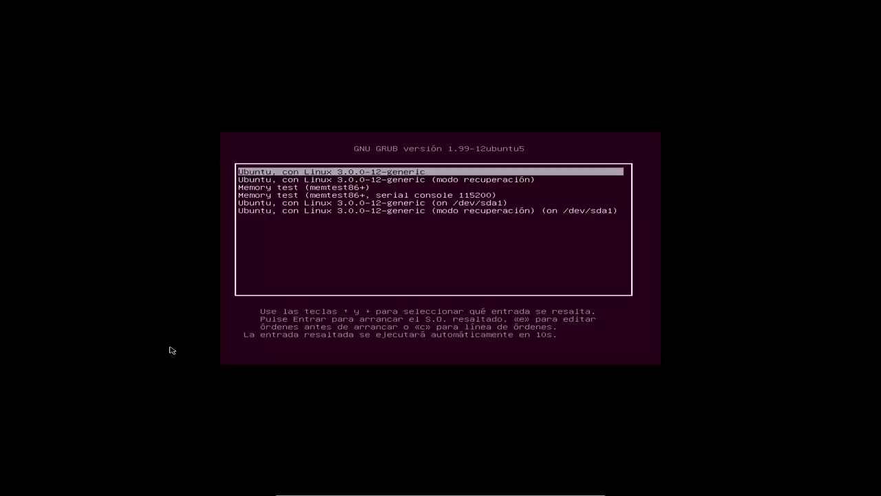
# Examine the GRUB boot entries, comparing the new Ubuntu system's entries with those on /dev/sda1
pyautogui.press('Down')
pyautogui.press('Down')
pyautogui.press('Down')
pyautogui.press('Down')
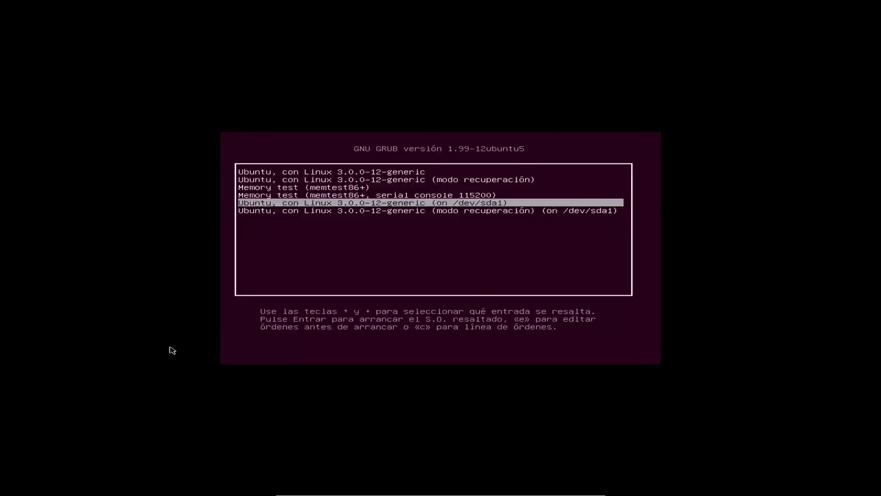
pyautogui.press('Up')
pyautogui.press('Up')
pyautogui.press('Up')
pyautogui.press('Up')
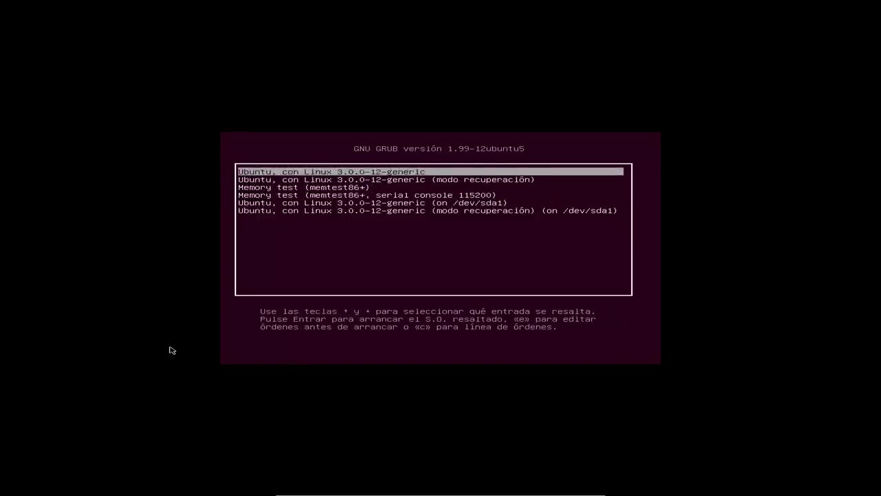
pyautogui.press('Down')
pyautogui.press('Down')
pyautogui.press('Down')
pyautogui.press('Down')
pyautogui.press('Down')
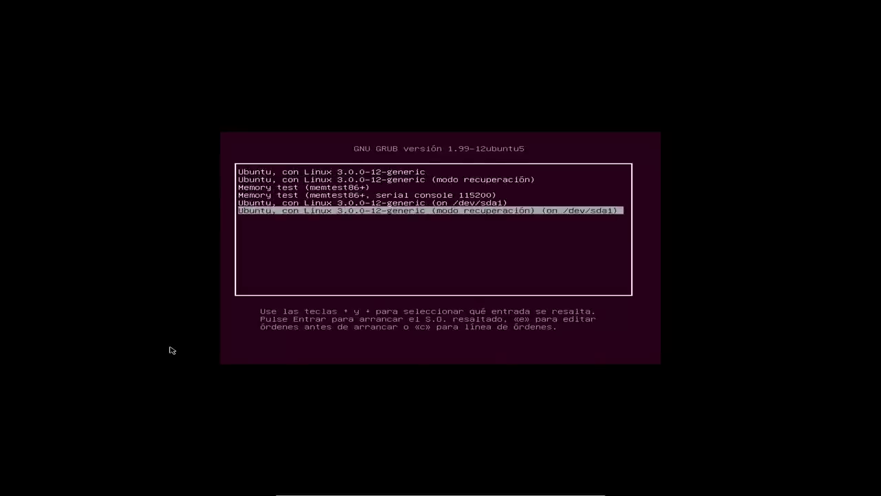
pyautogui.press('Up')
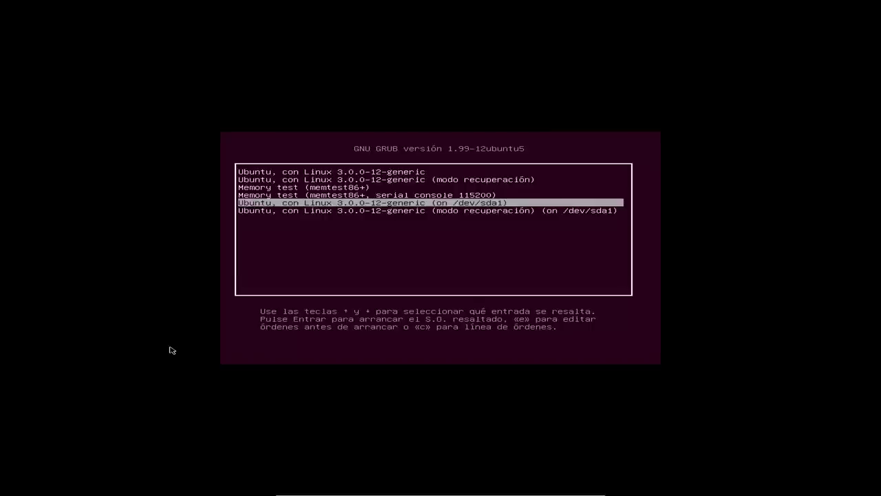
pyautogui.press('Up')
pyautogui.press('Down')
pyautogui.press('Up')
pyautogui.press('Down')
pyautogui.press('Up')
pyautogui.press('Up')
pyautogui.press('Up')
pyautogui.press('Up')
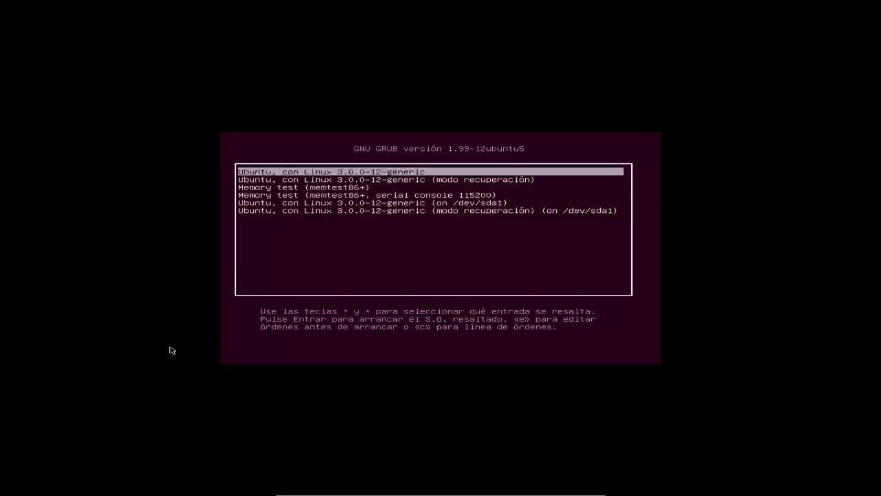
pyautogui.press('Down')
pyautogui.press('Down')
pyautogui.press('Down')
pyautogui.press('Down')
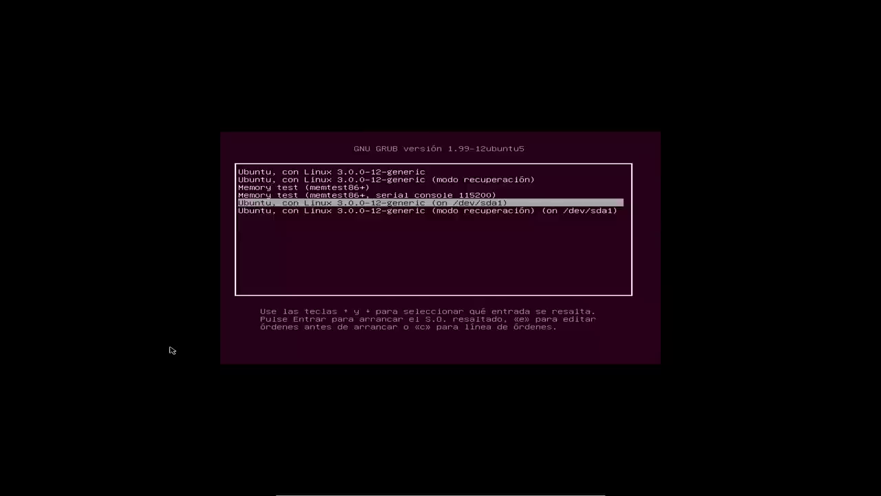
pyautogui.press('Down')
pyautogui.press('Up')
pyautogui.press('Down')
# Boot the new system with the entry "Ubuntu, con Linux 3.0.0-12-generic"
pyautogui.press('Up')
pyautogui.press('Up')
pyautogui.press('Up')
pyautogui.press('Up')
pyautogui.press('Up')
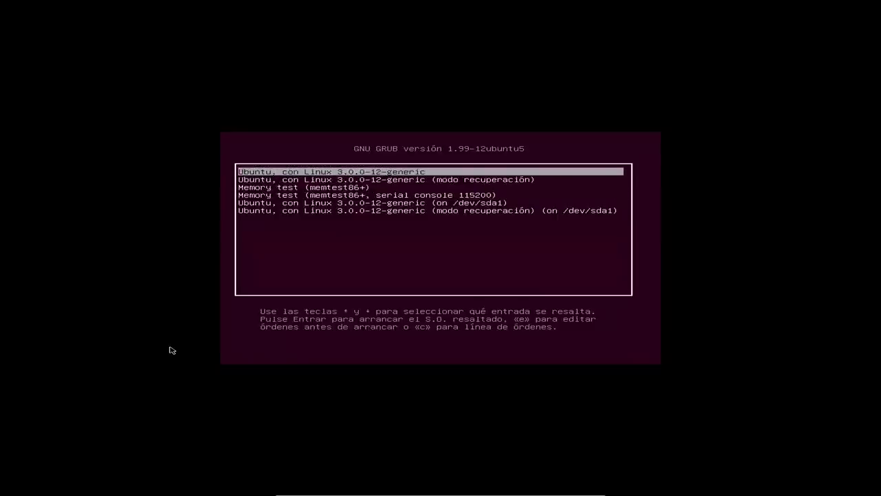
pyautogui.press('Return')
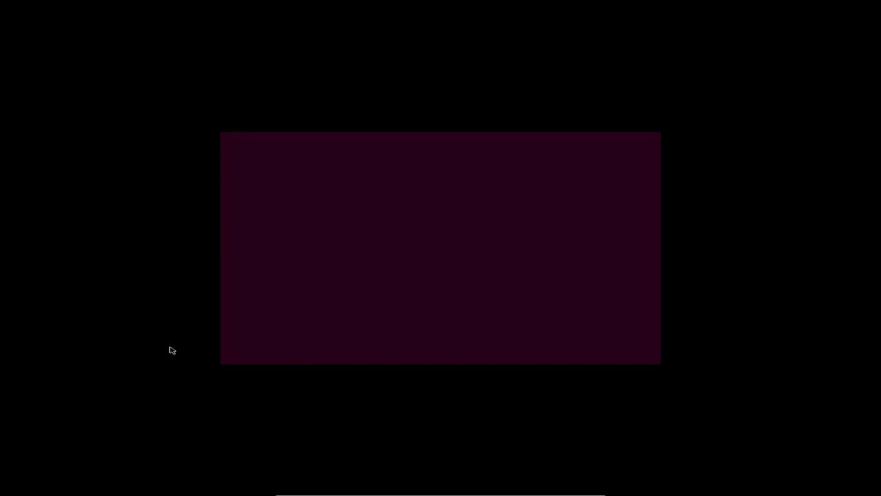